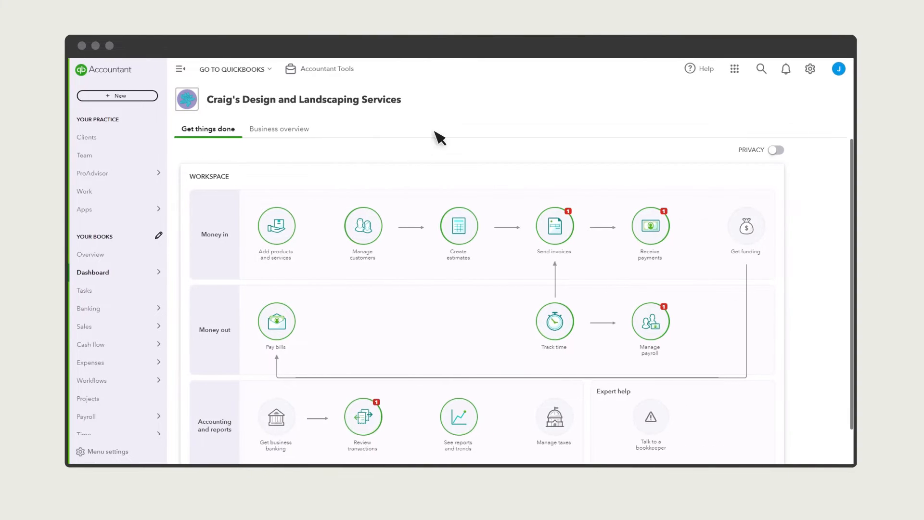
# Start a new chart of accounts template from Accountant Tools' COA templates page.
pyautogui.click(332, 78)
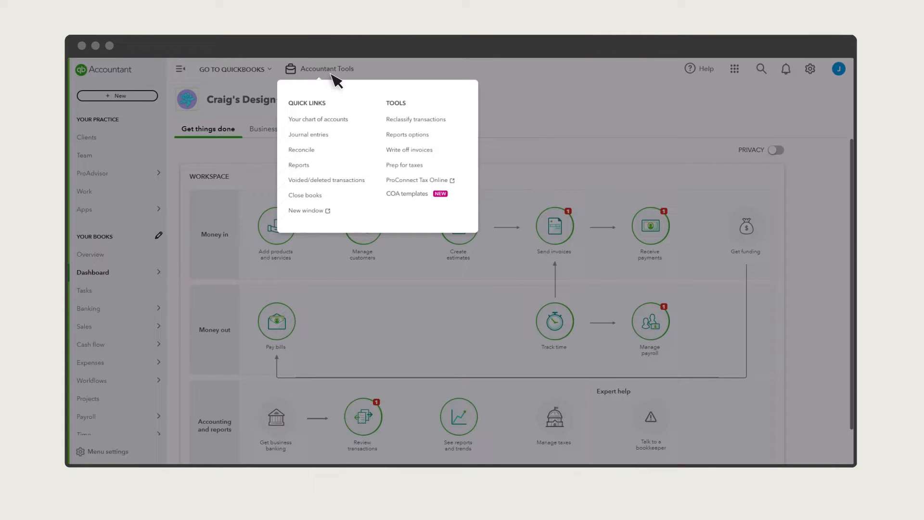
pyautogui.click(406, 195)
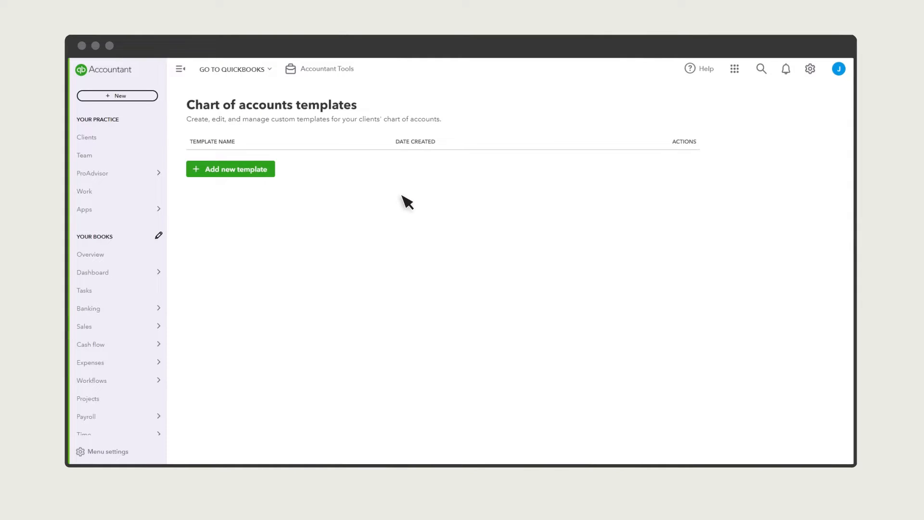
pyautogui.click(246, 177)
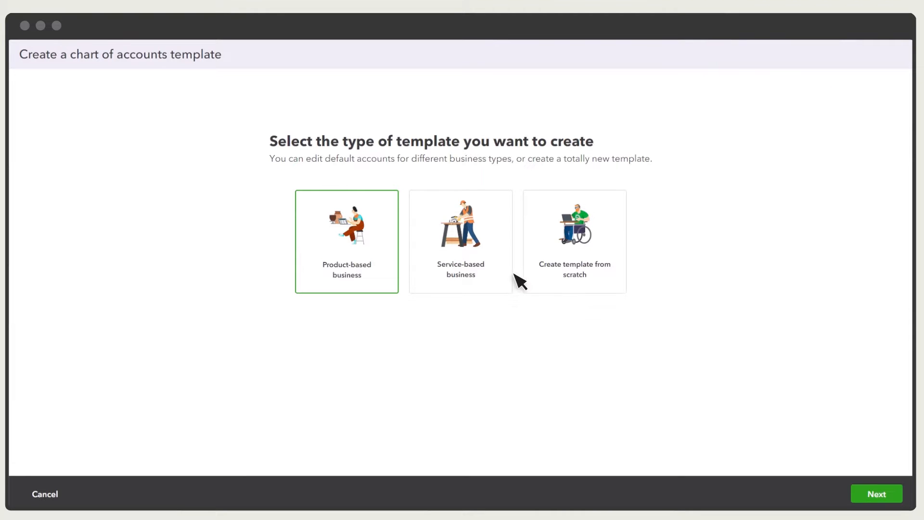
# Choose the service-based business type and name the template SERVICE TEMPLATE.
pyautogui.click(469, 254)
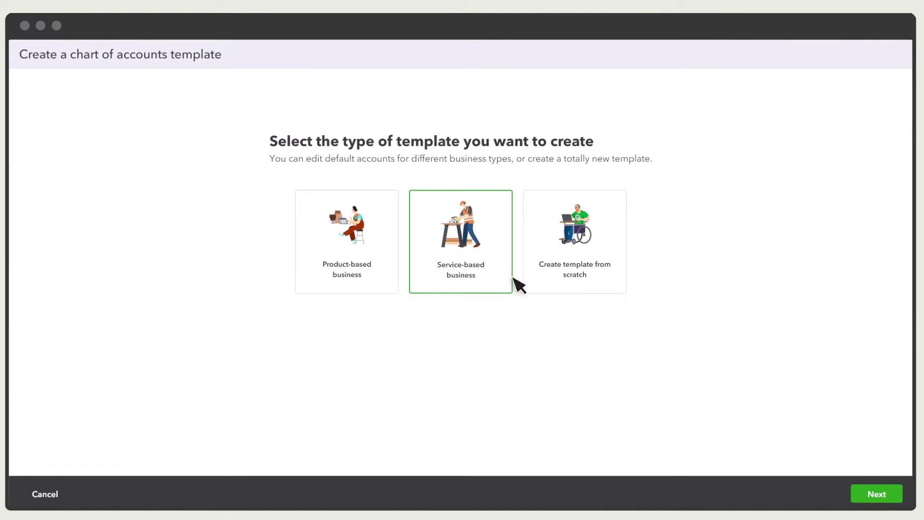
pyautogui.click(875, 496)
pyautogui.click(188, 160)
pyautogui.write('SER')
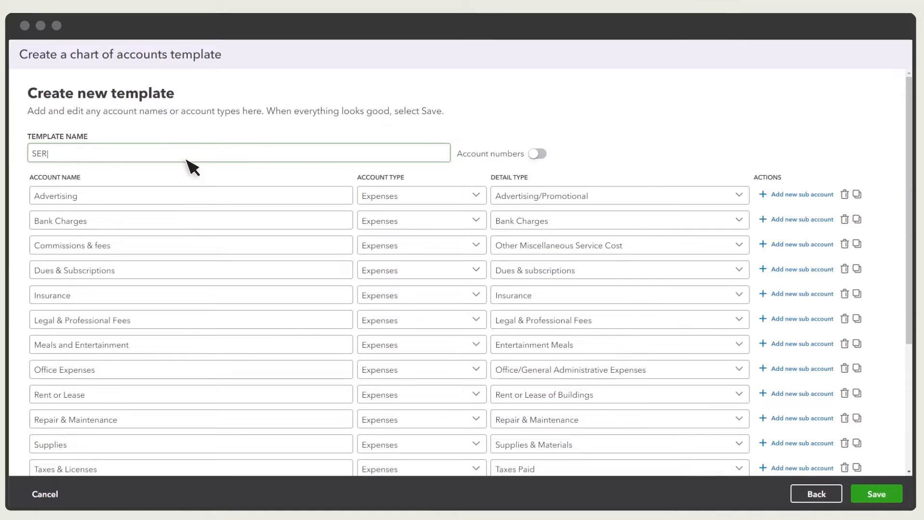
pyautogui.write('VICE TEMPLATE')
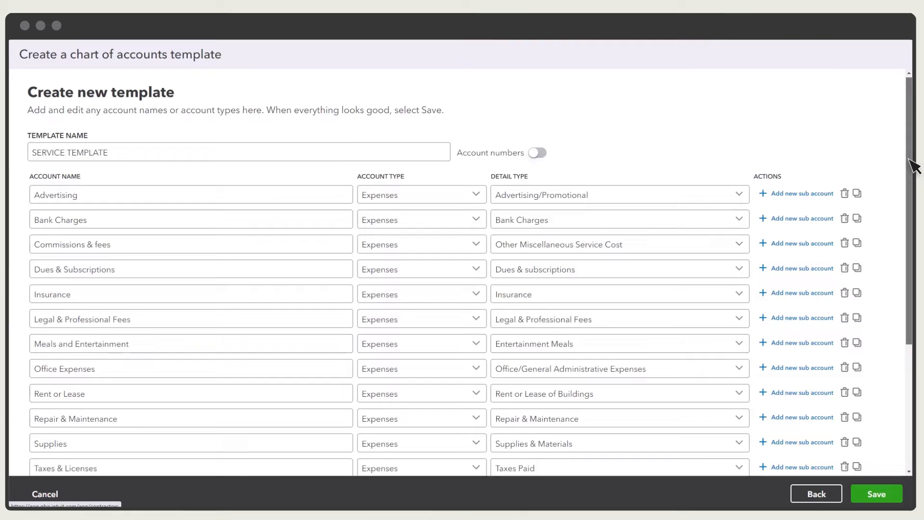
pyautogui.moveTo(911, 163); pyautogui.dragTo(913, 300)
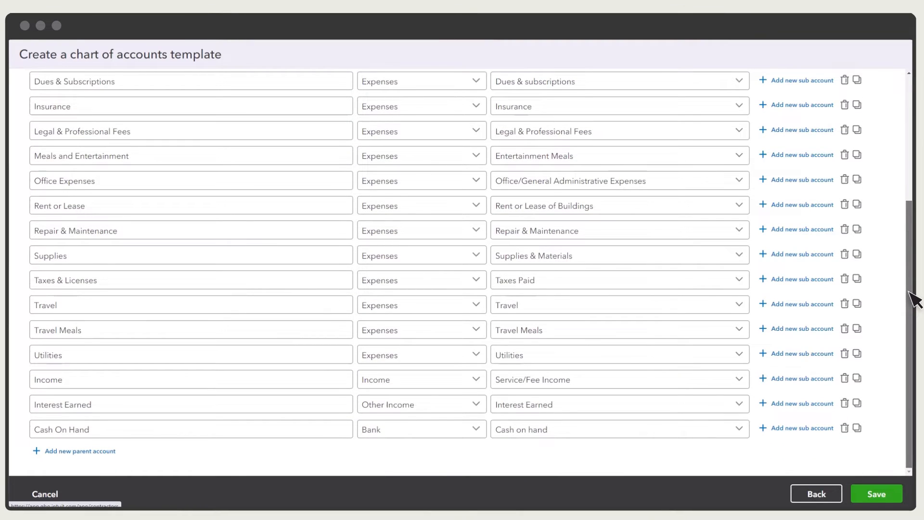
# Add parent account Payroll Expenses, type Expenses, detail type Payroll Expenses.
pyautogui.click(93, 451)
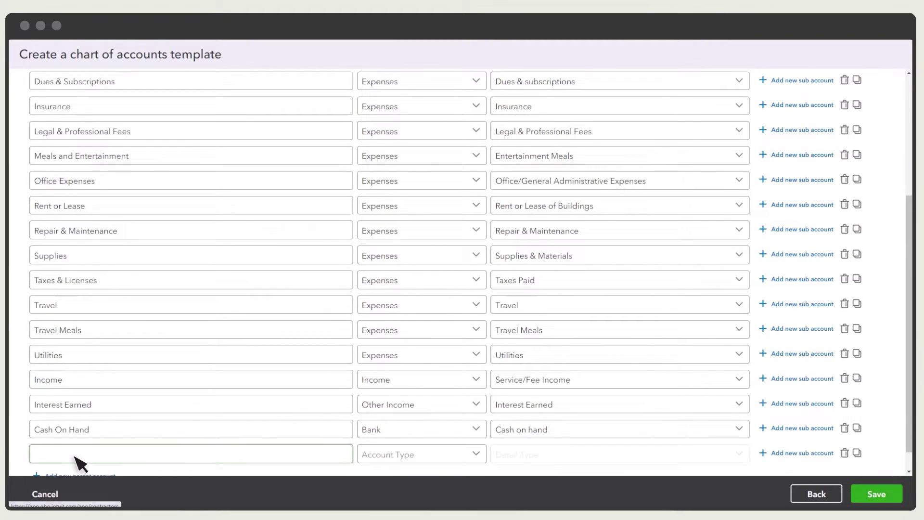
pyautogui.click(186, 458)
pyautogui.write('Payro')
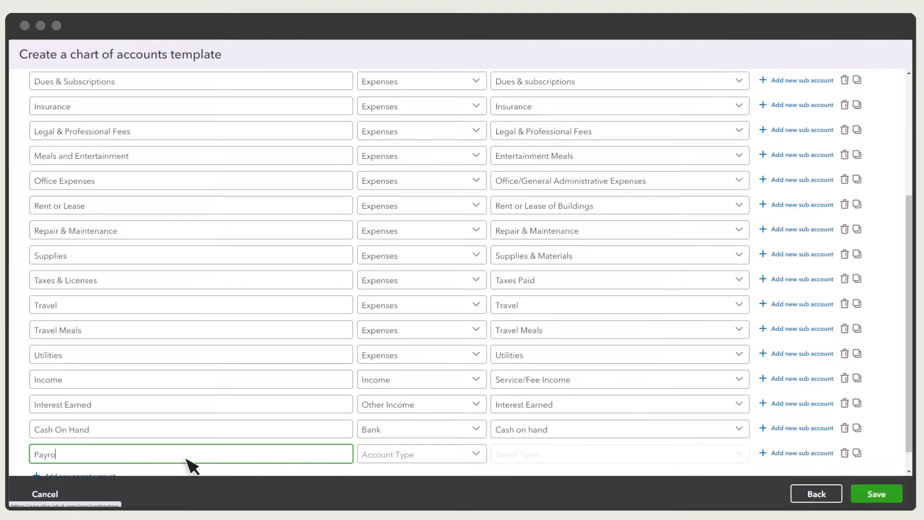
pyautogui.write('ll Expenses')
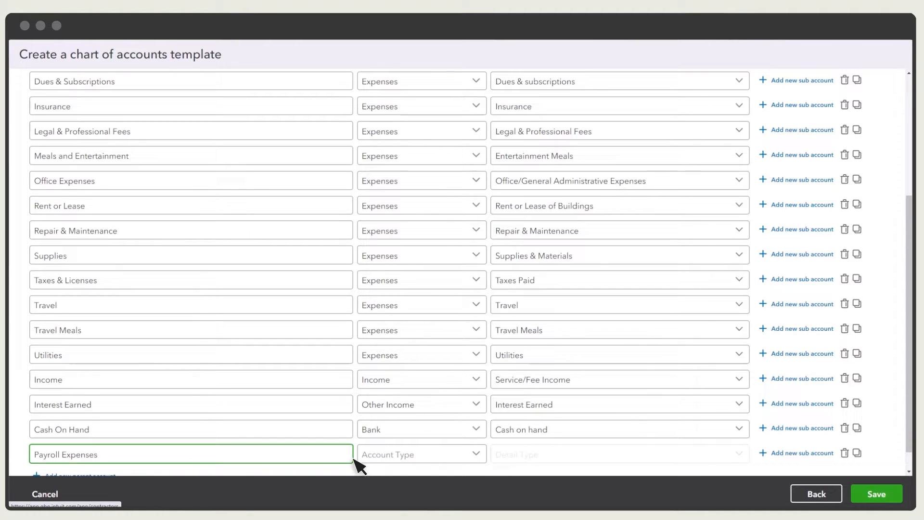
pyautogui.click(478, 460)
pyautogui.moveTo(482, 334); pyautogui.dragTo(483, 406)
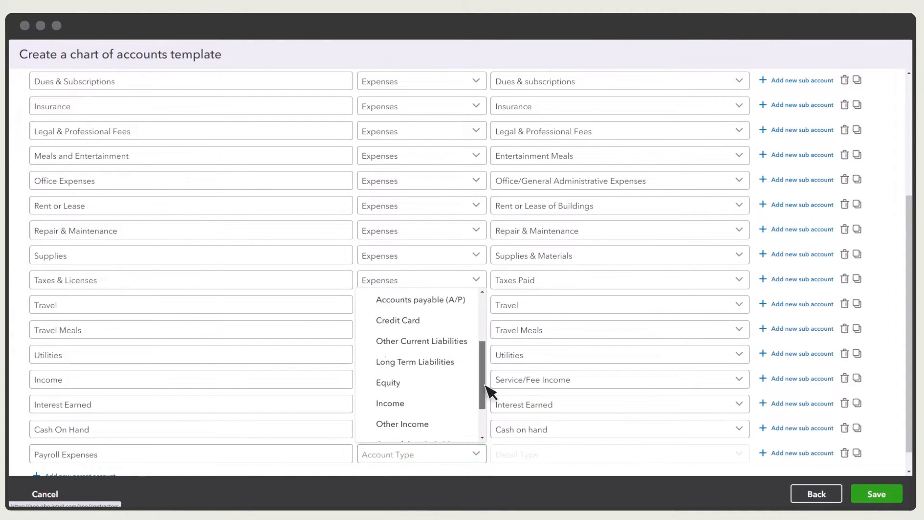
pyautogui.click(424, 410)
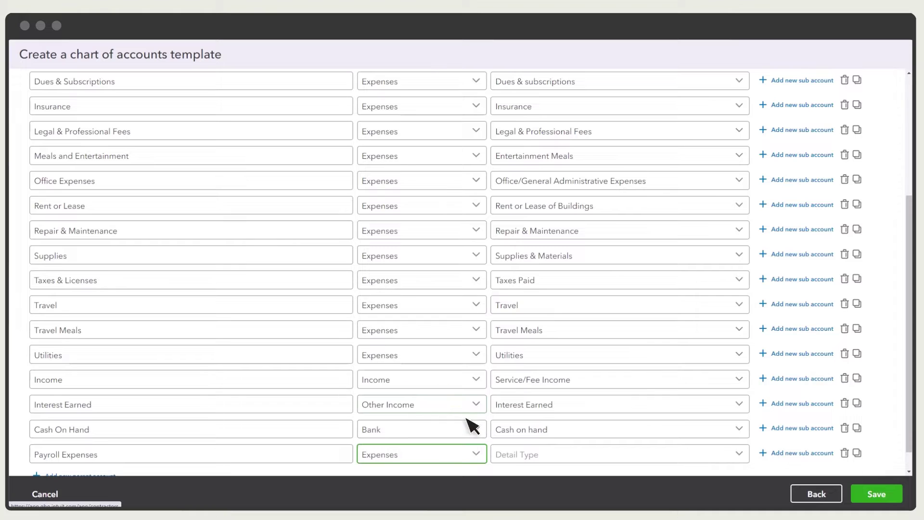
pyautogui.click(739, 457)
pyautogui.click(627, 362)
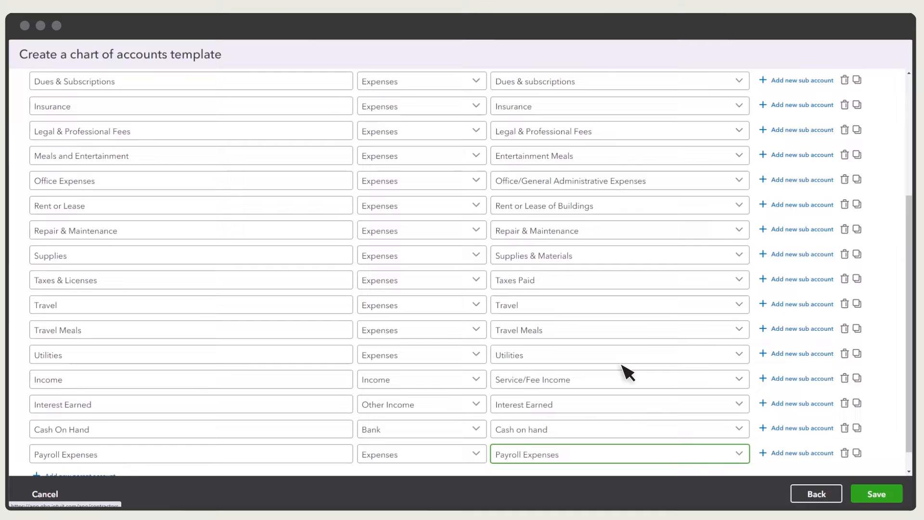
# Add Wages subaccount under Payroll Expenses with Payroll Expenses detail type, and delete Cash On Hand.
pyautogui.click(794, 454)
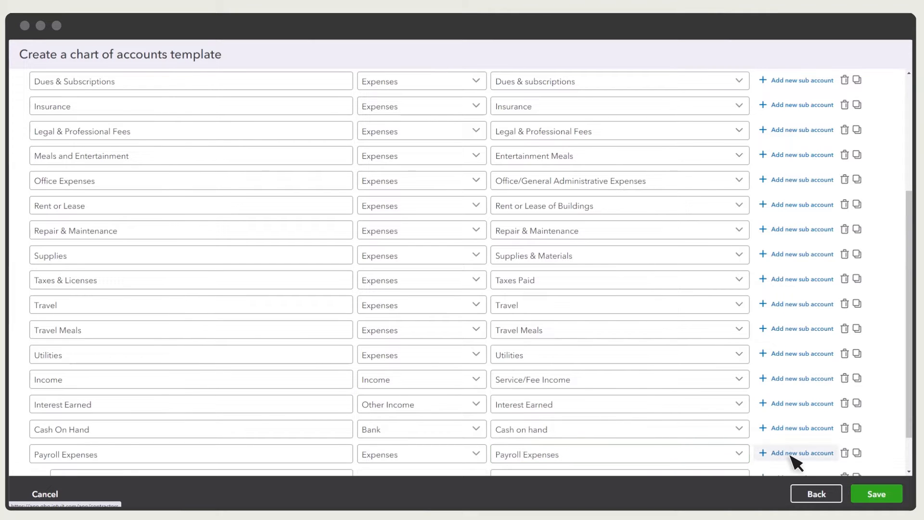
pyautogui.moveTo(913, 397); pyautogui.dragTo(913, 438)
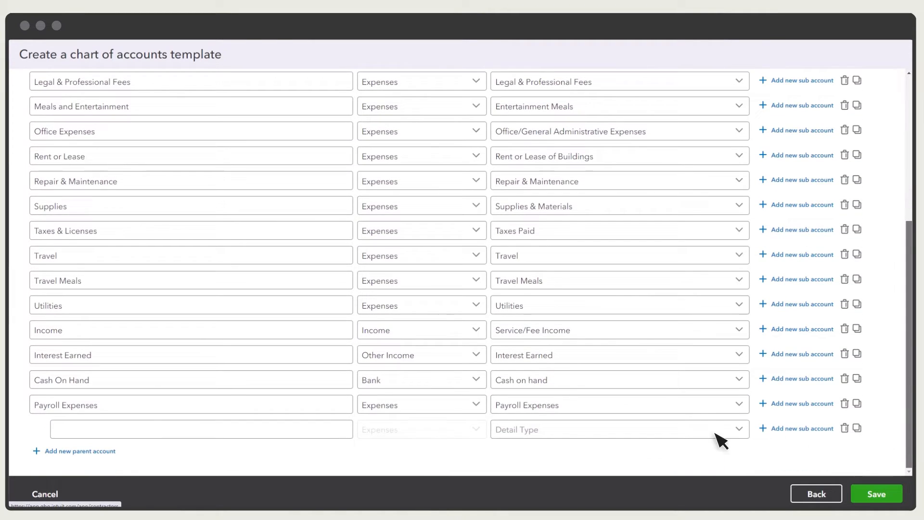
pyautogui.click(228, 436)
pyautogui.write('Wag')
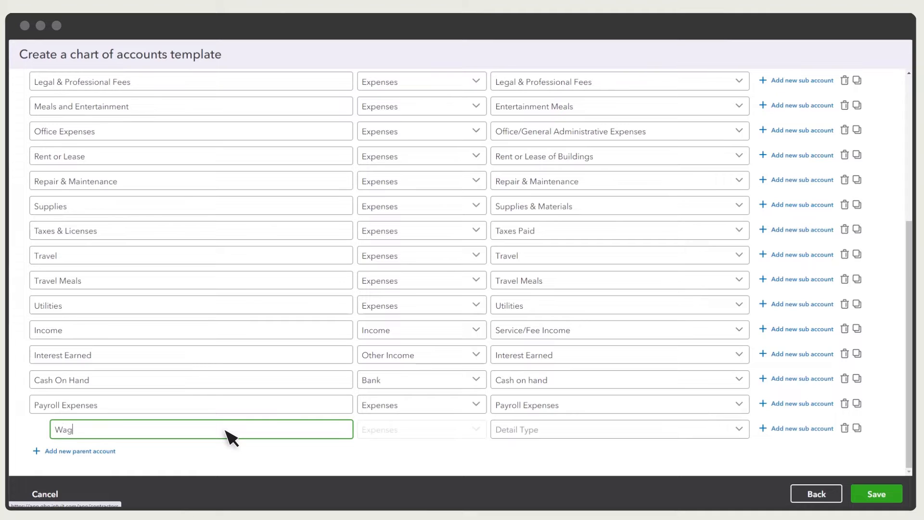
pyautogui.write('es')
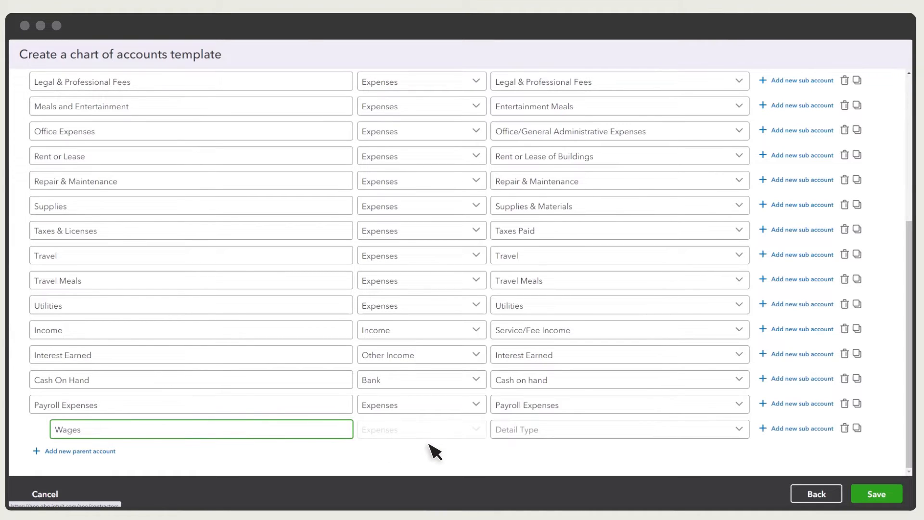
pyautogui.click(740, 434)
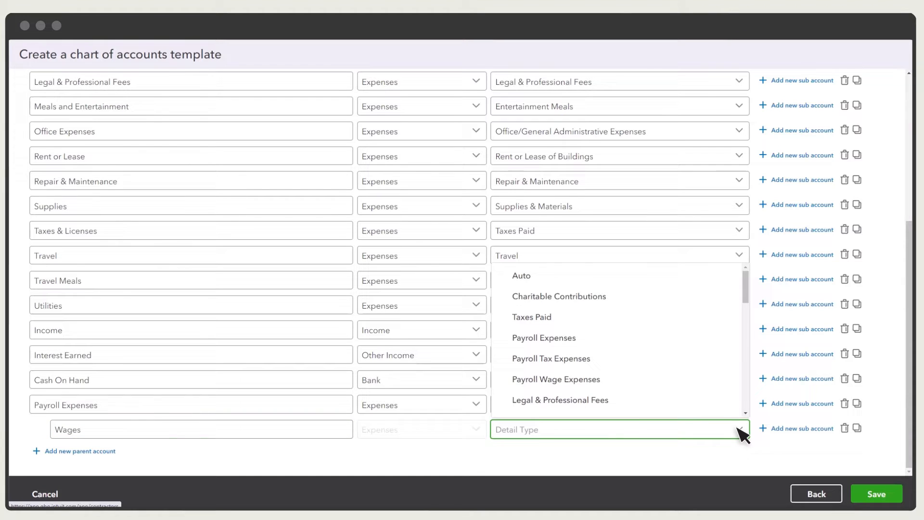
pyautogui.click(588, 344)
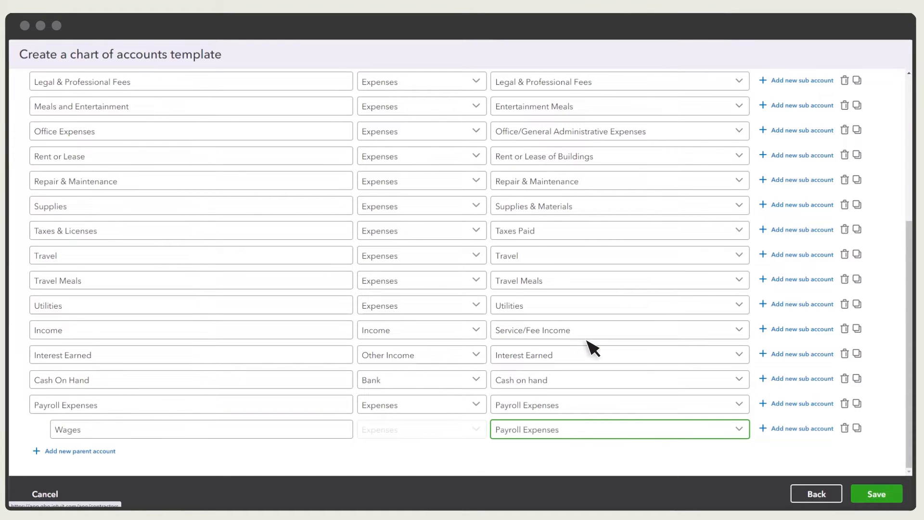
pyautogui.click(844, 379)
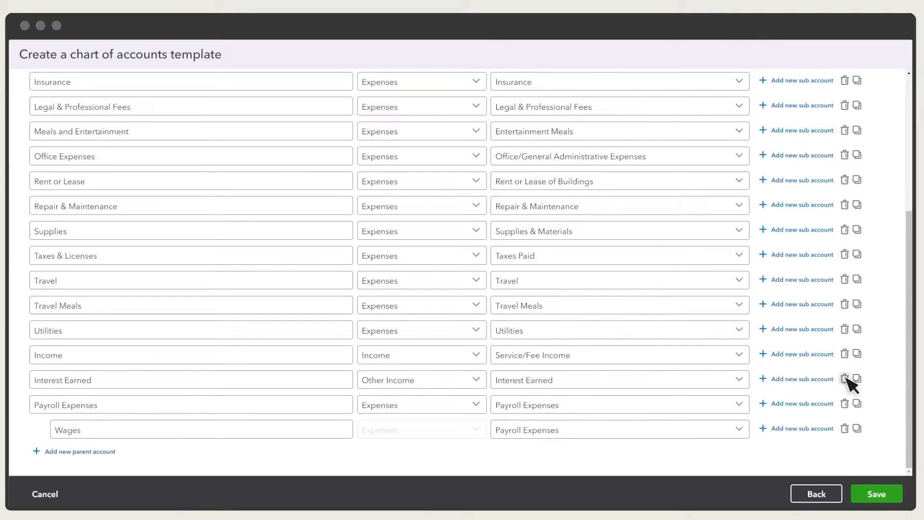
# Save SERVICE TEMPLATE and review its Edit, Delete and Duplicate actions without choosing one.
pyautogui.click(878, 494)
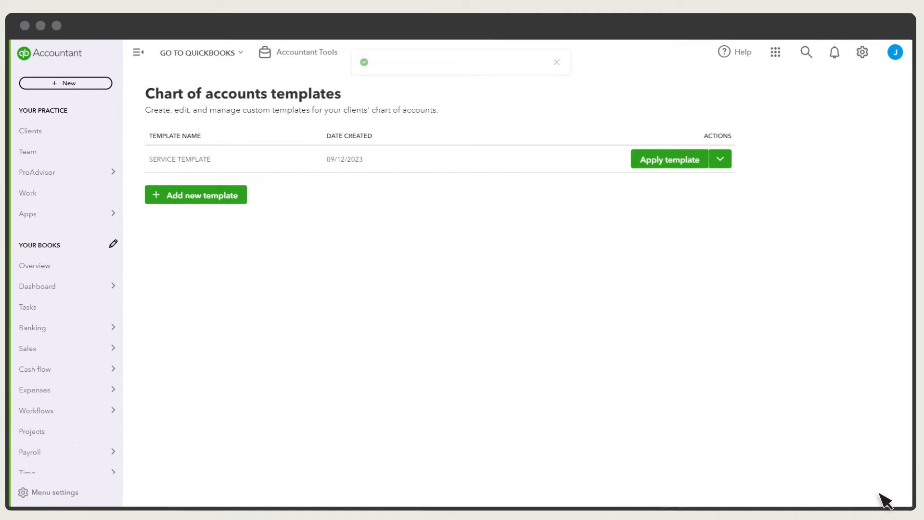
pyautogui.click(720, 160)
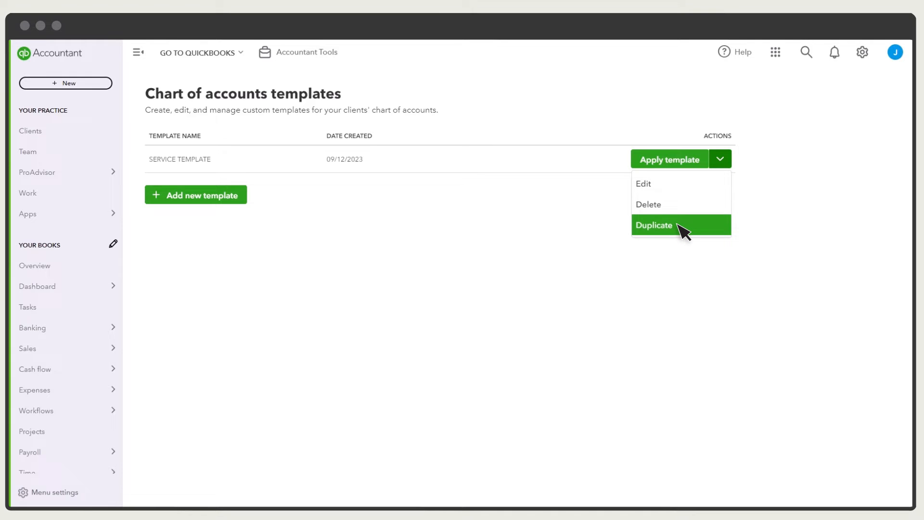
pyautogui.click(658, 264)
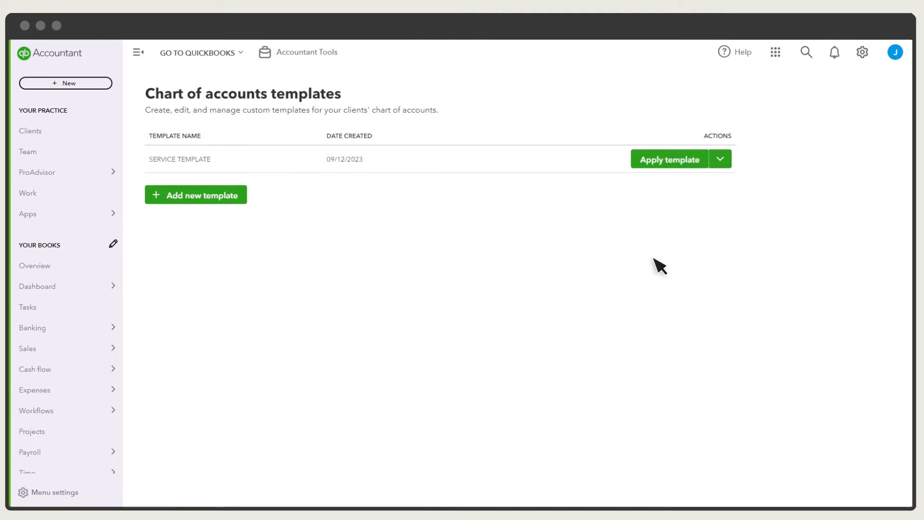
# Apply SERVICE TEMPLATE, selecting the first client in the list as recipient.
pyautogui.click(670, 161)
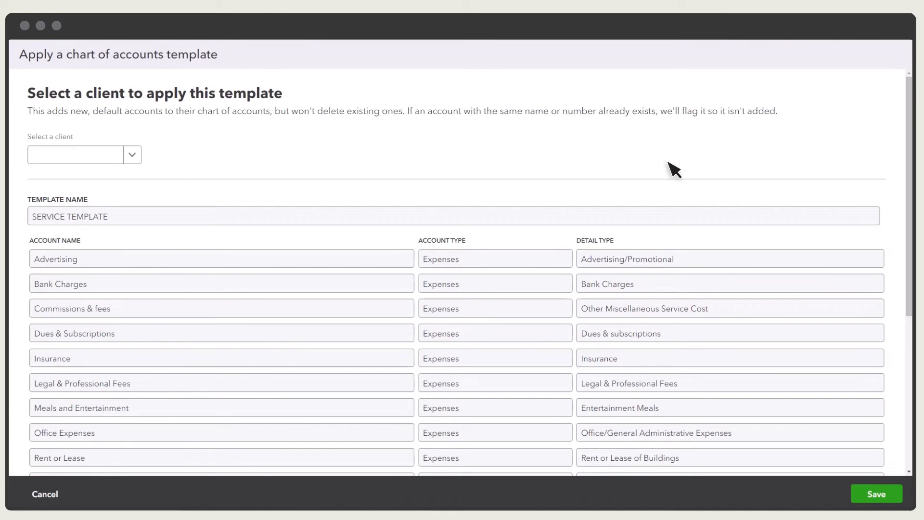
pyautogui.click(134, 159)
pyautogui.click(102, 186)
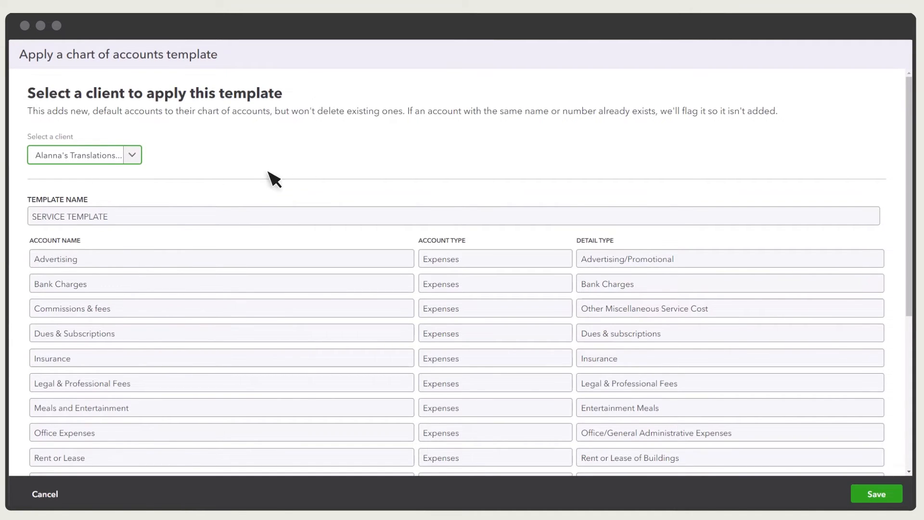
pyautogui.moveTo(909, 144); pyautogui.dragTo(913, 267)
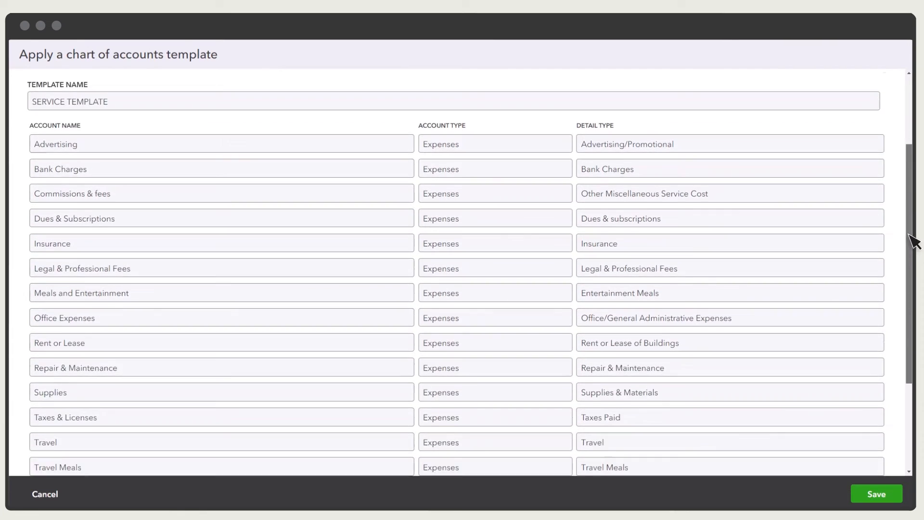